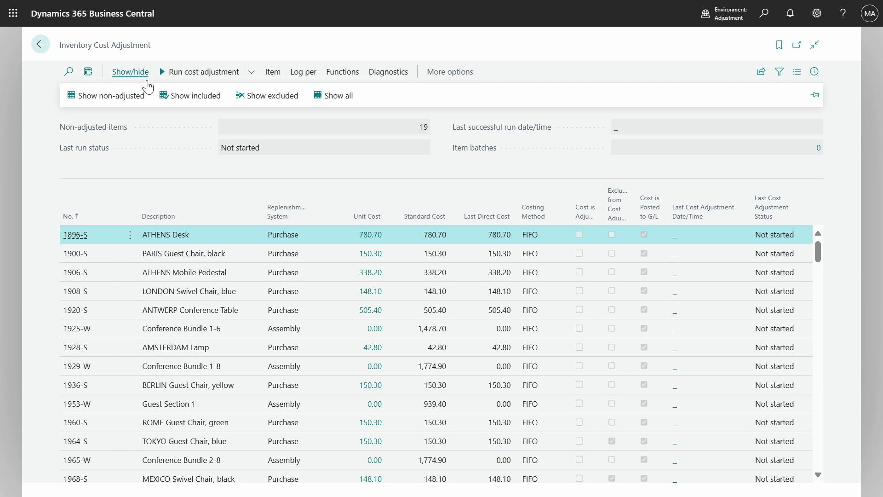
{"action": "left_click", "coordinate": [135, 96]}
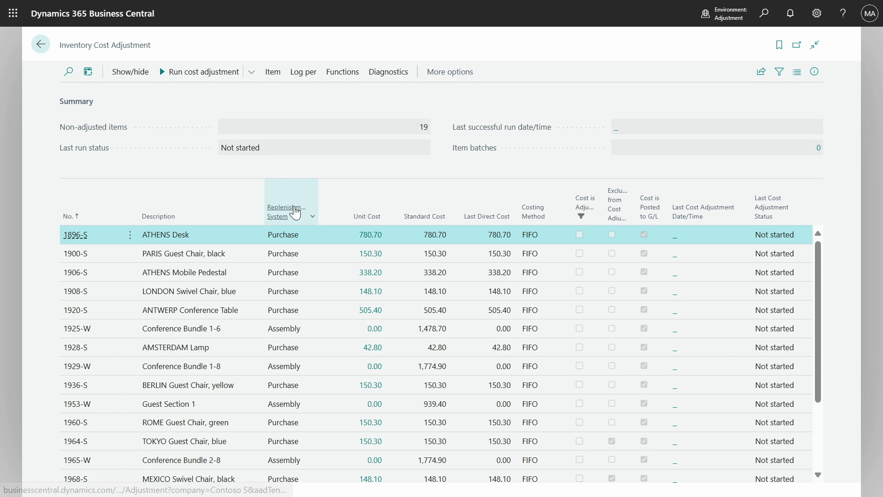
{"action": "scroll", "coordinate": [346, 344], "scroll_direction": "down", "scroll_amount": 3}
{"action": "scroll", "coordinate": [346, 343], "scroll_direction": "up", "scroll_amount": 3}
{"action": "left_click", "coordinate": [134, 79]}
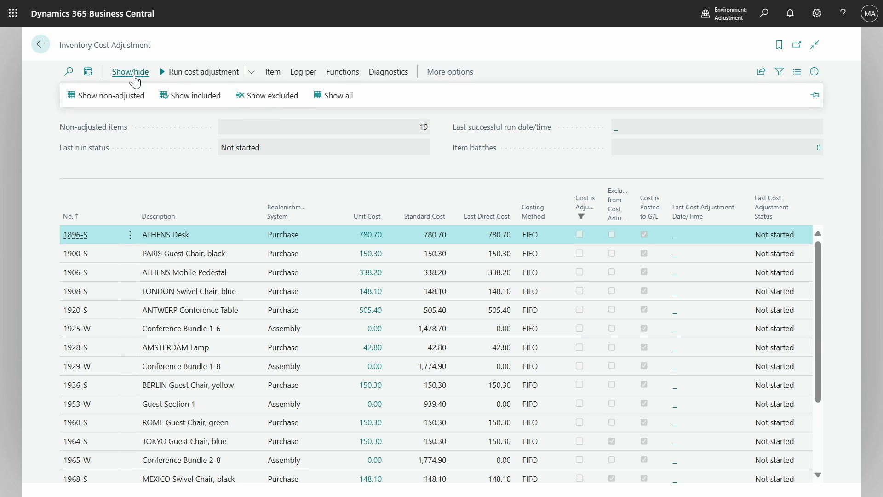
{"action": "left_click", "coordinate": [283, 101]}
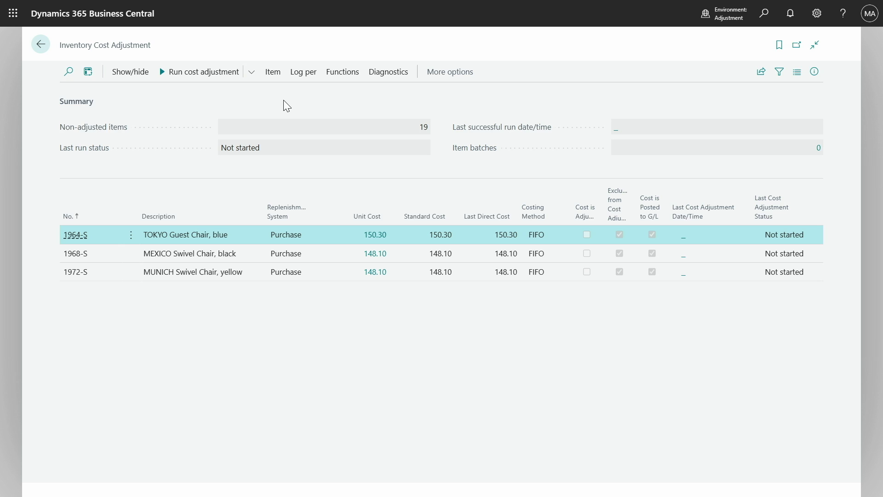
{"action": "left_click", "coordinate": [130, 72]}
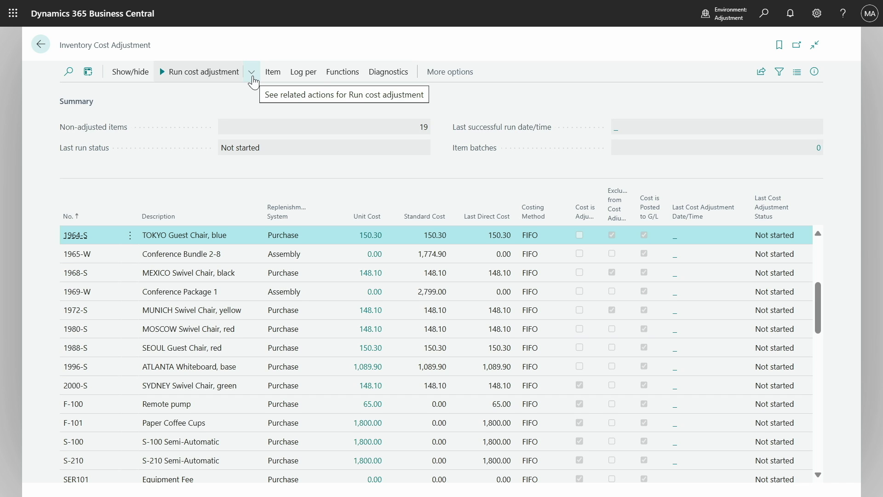
{"action": "left_click", "coordinate": [277, 79]}
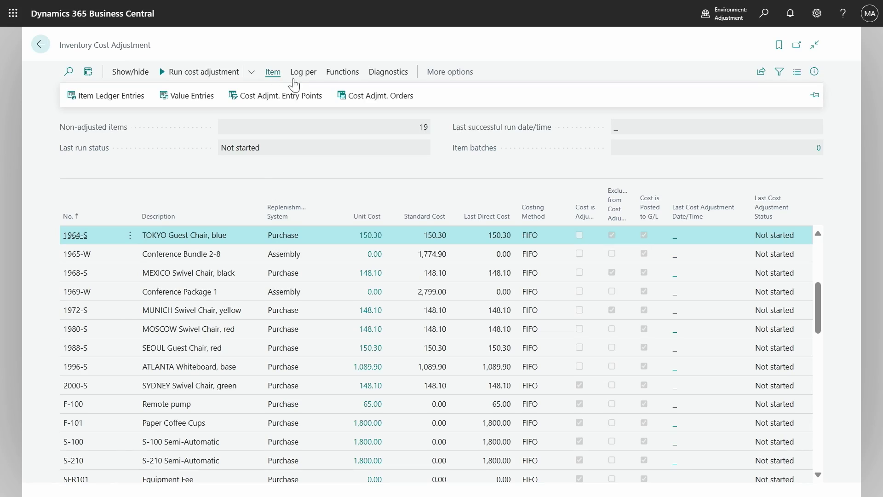
{"action": "left_click", "coordinate": [184, 165]}
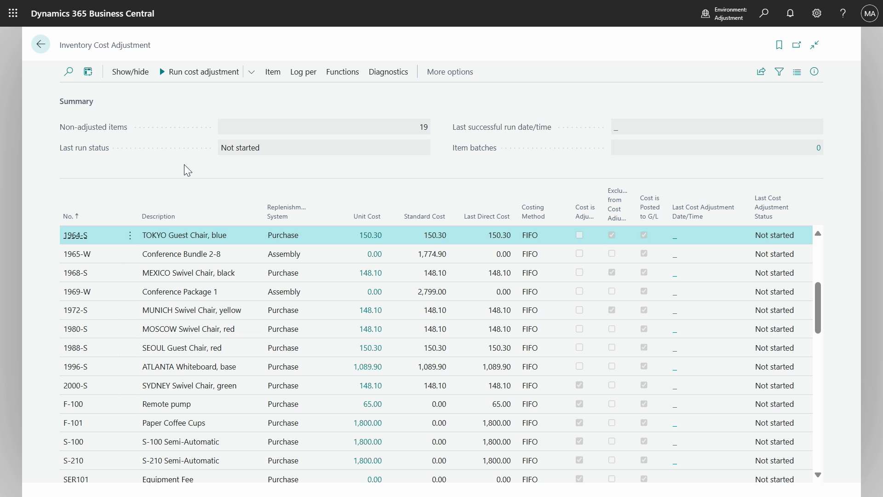
Run cost adjustment for All items, reducing non-adjusted items from 19 to 3
{"action": "left_click", "coordinate": [214, 71]}
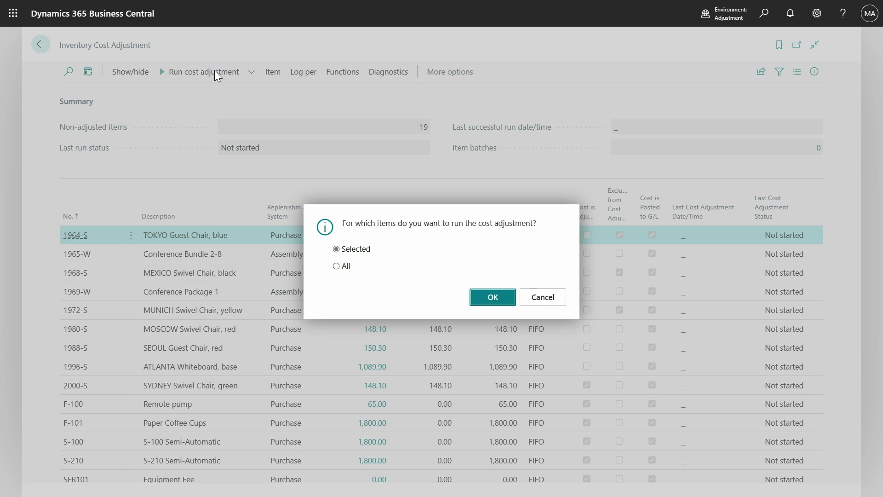
{"action": "left_click", "coordinate": [336, 266]}
{"action": "left_click", "coordinate": [482, 300]}
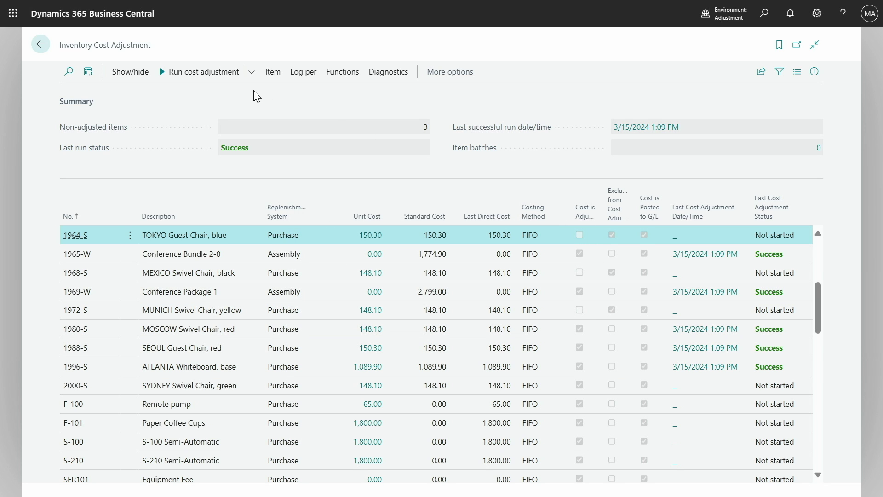
{"action": "left_click", "coordinate": [132, 72]}
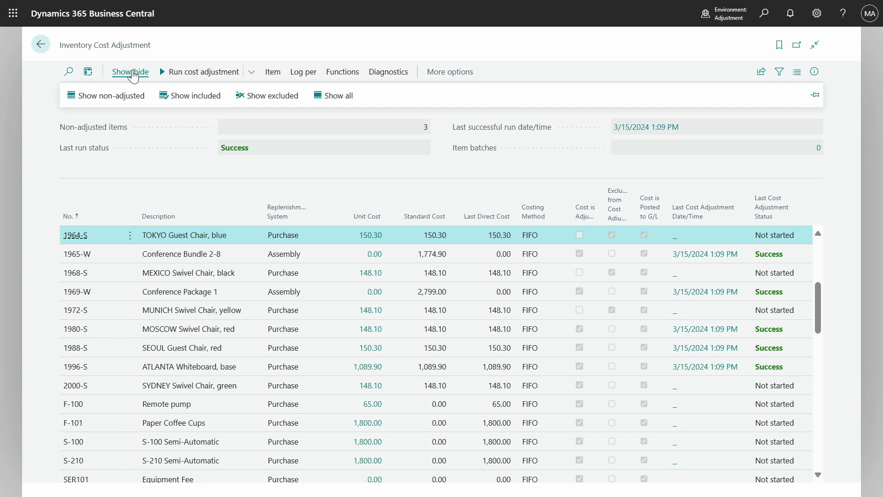
Show only the 3 non-adjusted items, then list all items again and open the Log per choices
{"action": "left_click", "coordinate": [104, 95]}
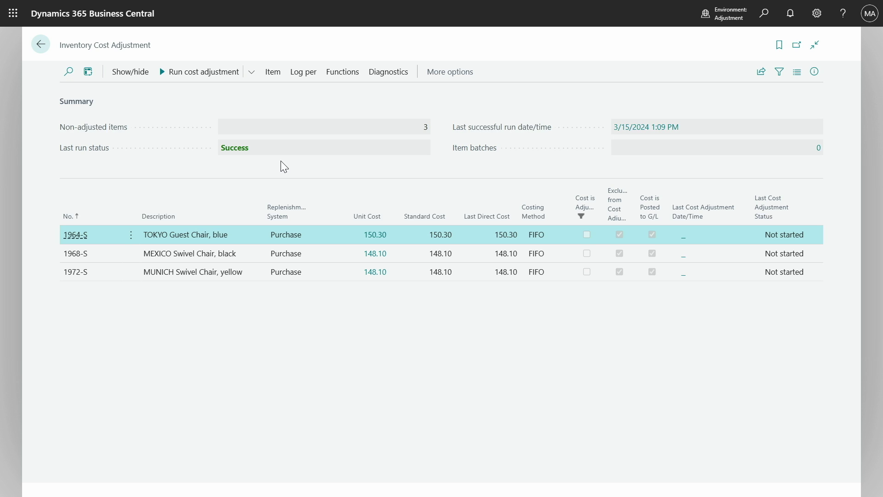
{"action": "left_click", "coordinate": [131, 72]}
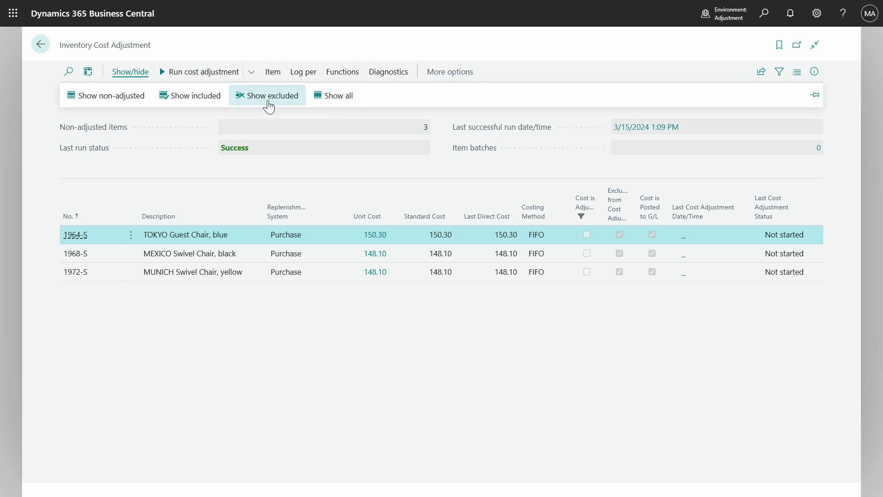
{"action": "left_click", "coordinate": [328, 102]}
{"action": "left_click", "coordinate": [307, 75]}
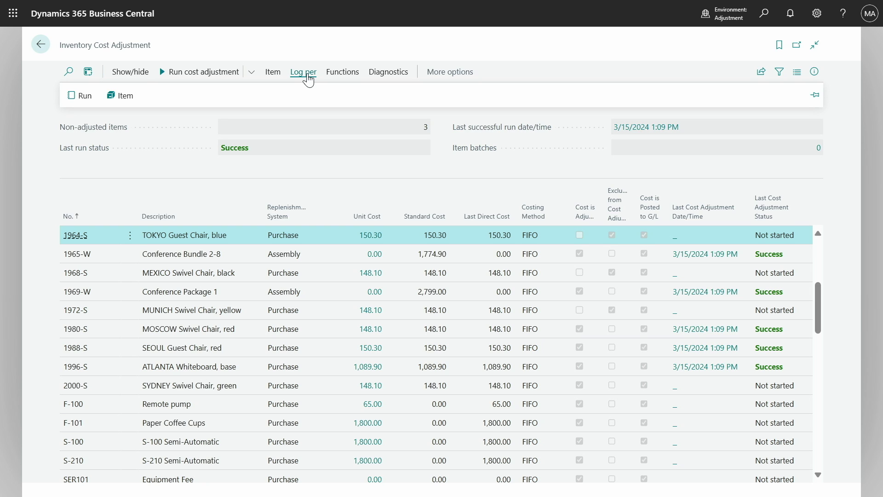
{"action": "left_click", "coordinate": [70, 92]}
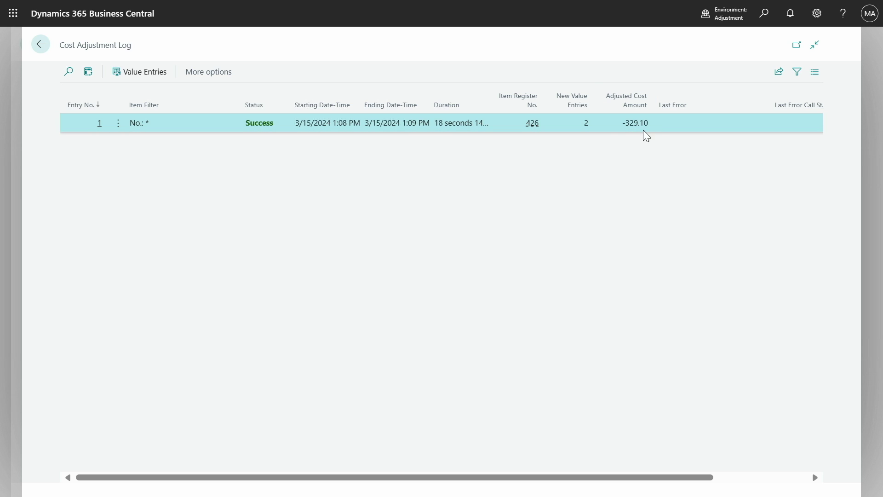
{"action": "left_click", "coordinate": [166, 72]}
{"action": "key", "text": "Escape"}
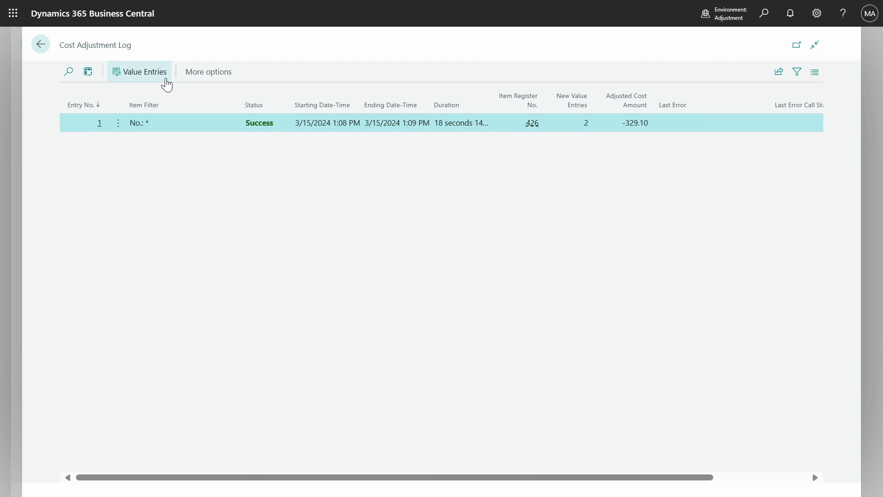
{"action": "key", "text": "Escape"}
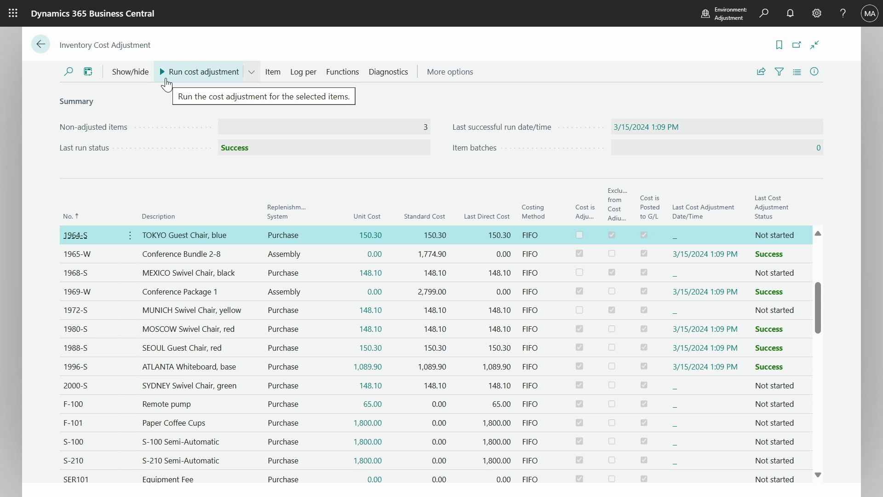
{"action": "scroll", "coordinate": [381, 416], "scroll_direction": "up", "scroll_amount": 4}
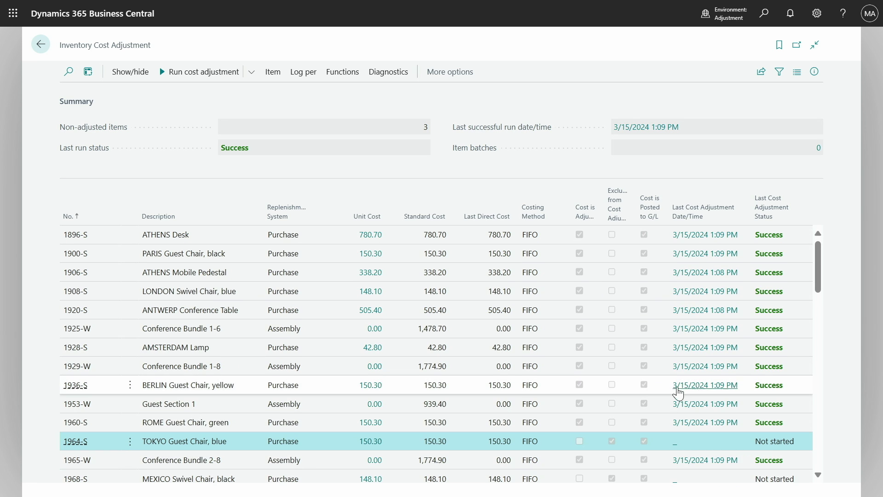
{"action": "left_click", "coordinate": [301, 79]}
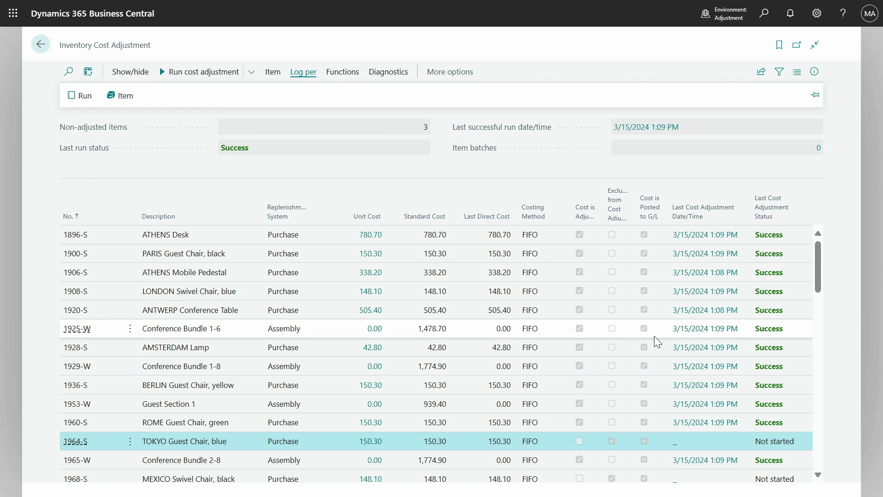
{"action": "left_click", "coordinate": [706, 393]}
{"action": "left_click", "coordinate": [705, 390]}
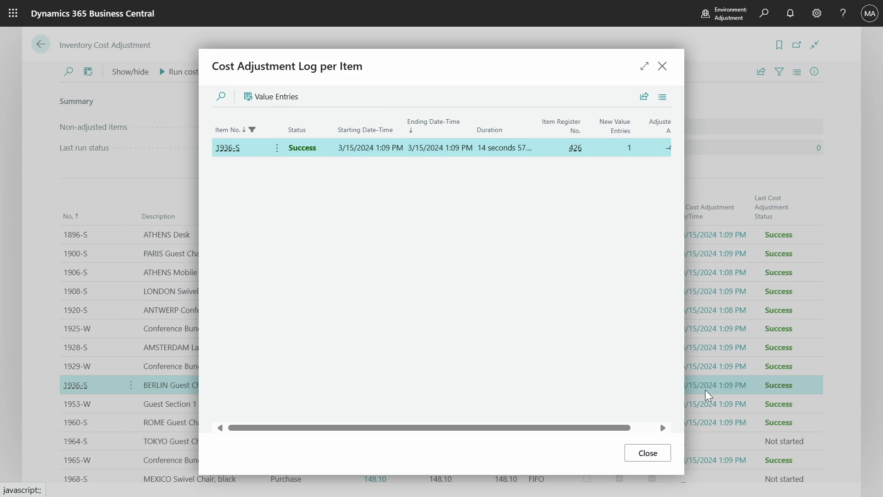
{"action": "left_click", "coordinate": [644, 66]}
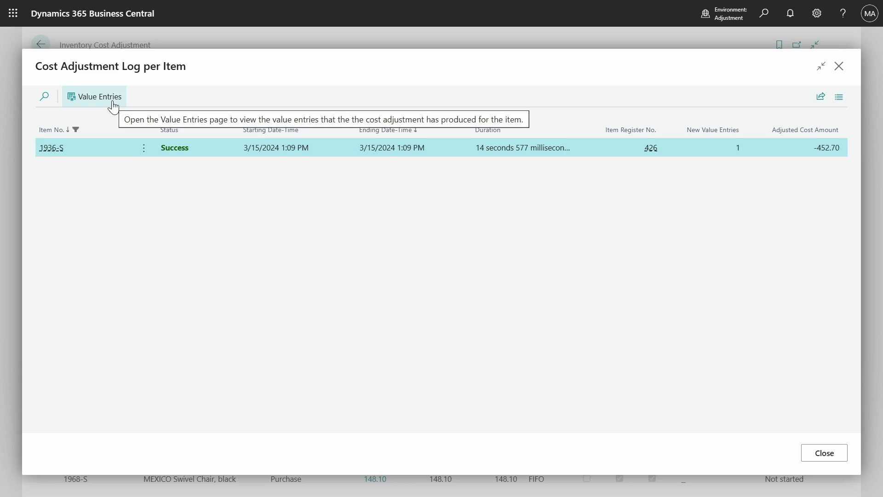
{"action": "key", "text": "Escape"}
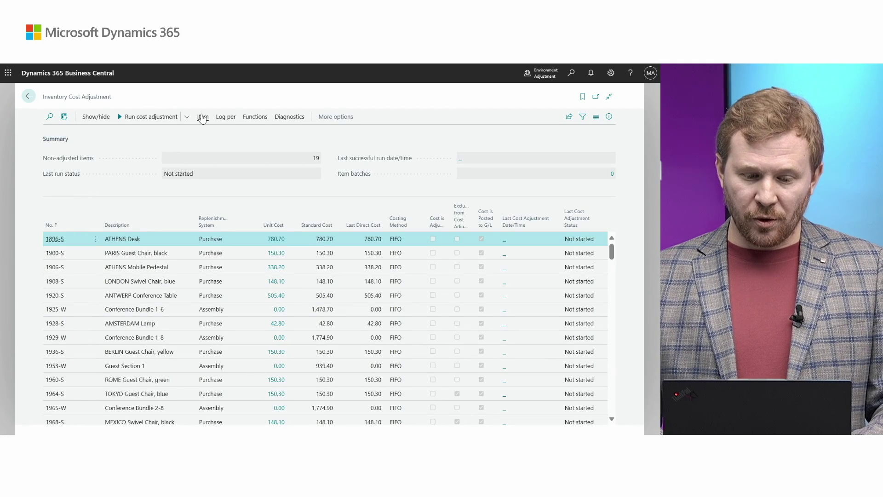
Run cost adjustment for All items and dismiss the 'General Posting Setup RETAIL is Blocked' error
{"action": "left_click", "coordinate": [158, 116]}
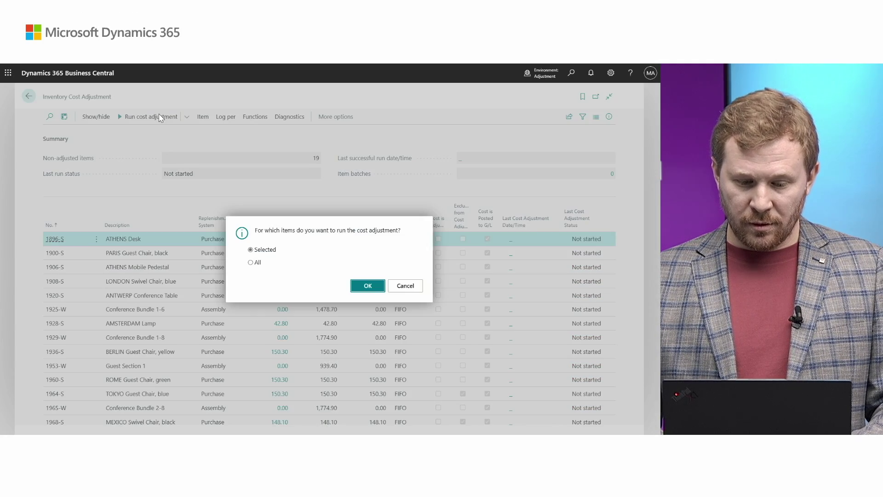
{"action": "left_click", "coordinate": [250, 263]}
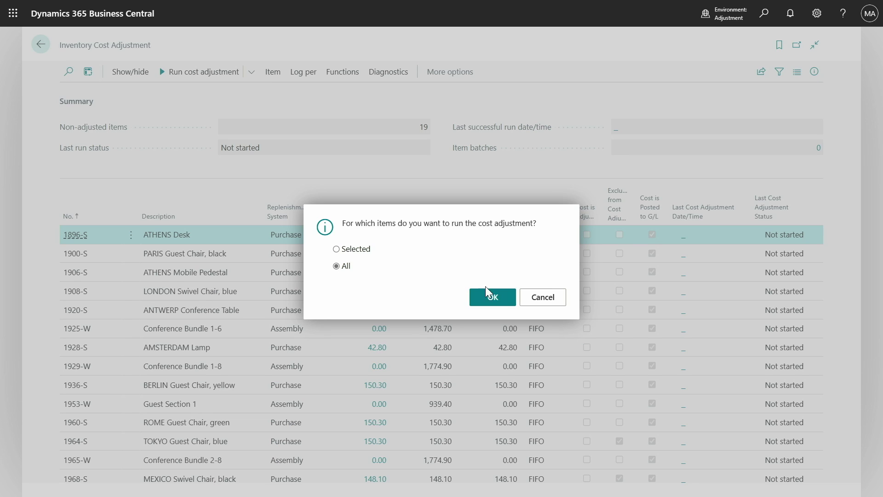
{"action": "left_click", "coordinate": [488, 291]}
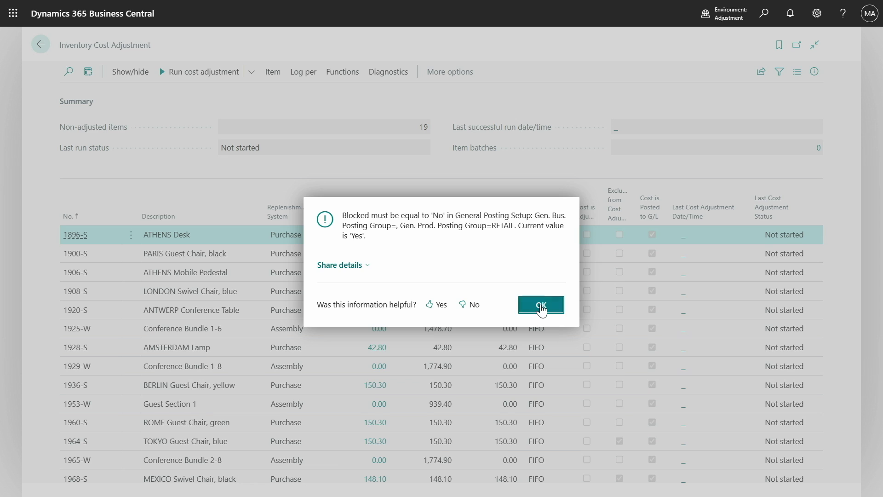
{"action": "left_click", "coordinate": [541, 305]}
Show only non-adjusted items, then return to listing all items
{"action": "left_click", "coordinate": [125, 74]}
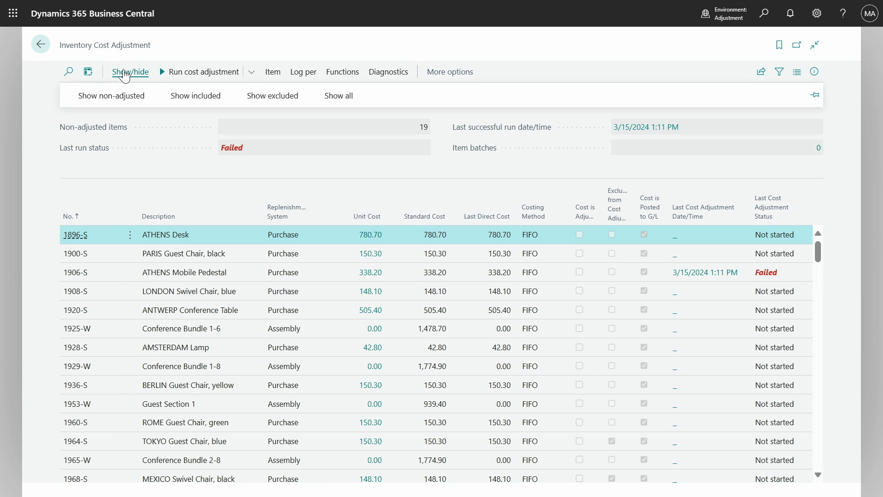
{"action": "left_click", "coordinate": [122, 94]}
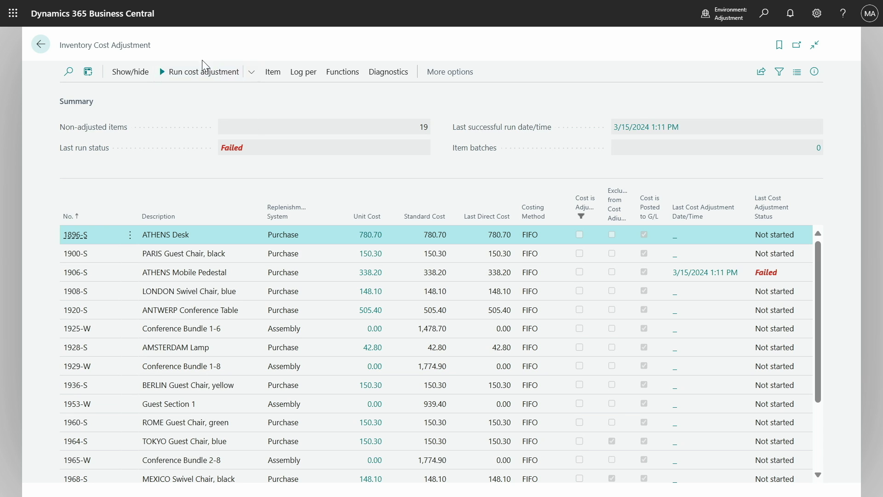
{"action": "left_click", "coordinate": [134, 73]}
{"action": "left_click", "coordinate": [332, 97]}
Check the failed run's call stack in the Log per Run view, then close the log
{"action": "left_click", "coordinate": [306, 72]}
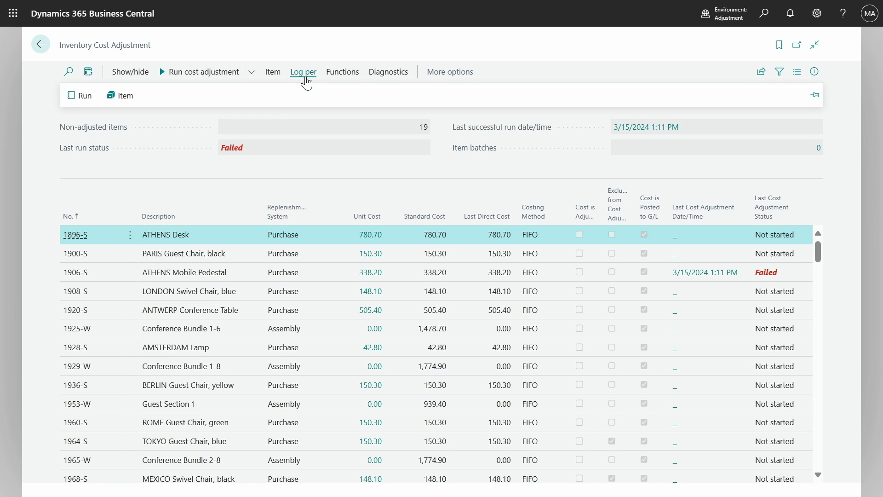
{"action": "left_click", "coordinate": [84, 95]}
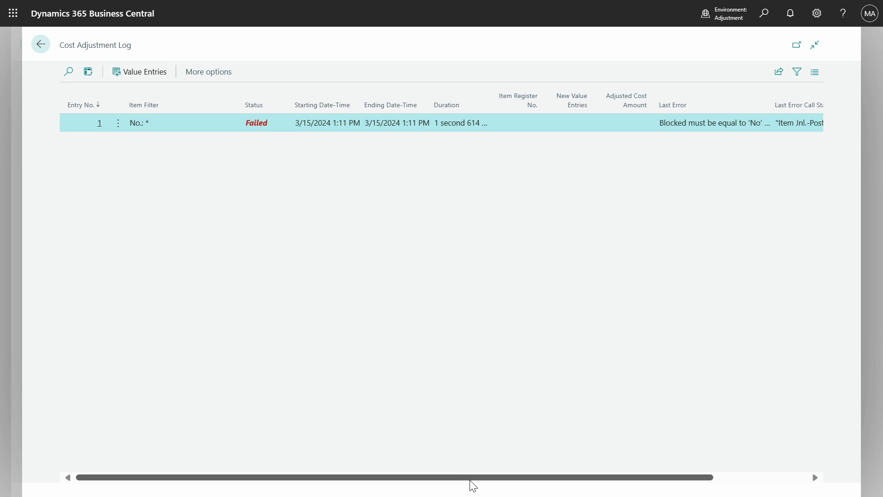
{"action": "left_click_drag", "start_coordinate": [470, 481], "coordinate": [611, 487]}
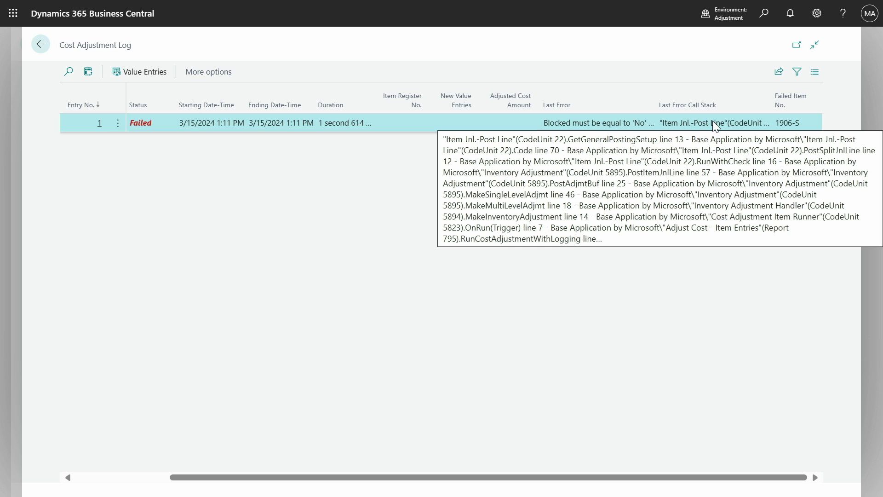
{"action": "key", "text": "Escape"}
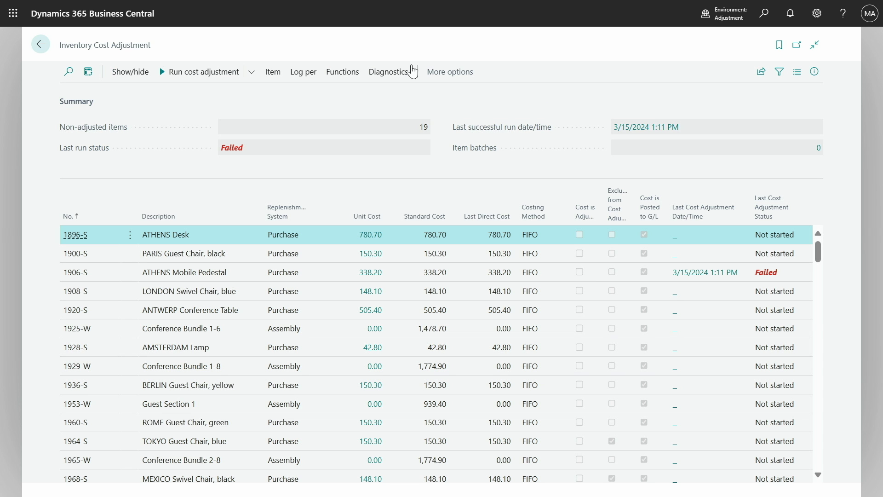
Select failed item 1906-S (ATHENS Mobile Pedestal) and display the Functions actions for it
{"action": "left_click", "coordinate": [331, 76]}
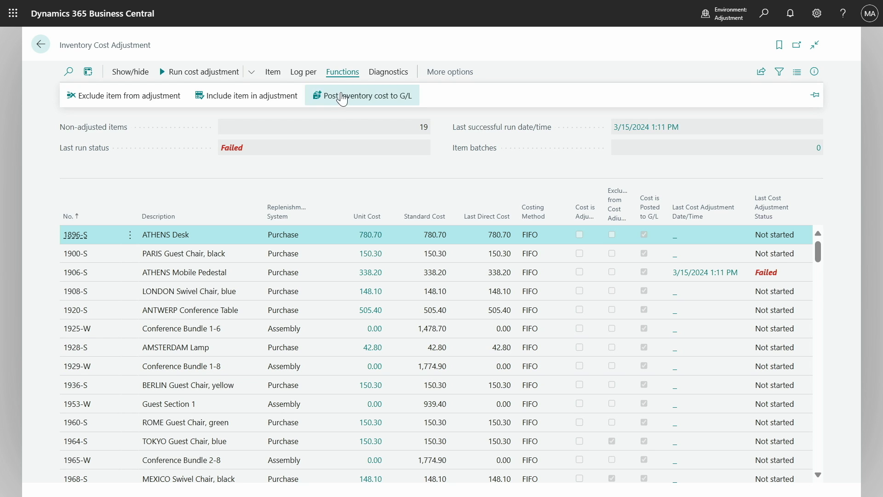
{"action": "left_click", "coordinate": [337, 272]}
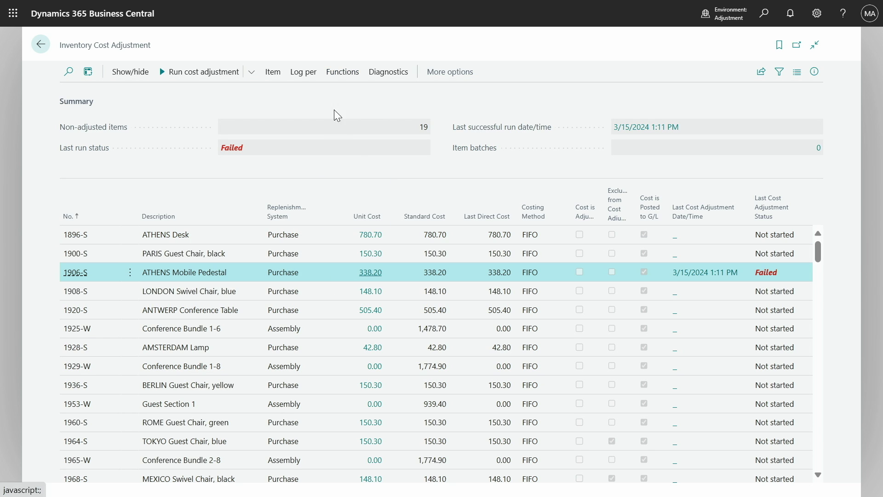
{"action": "left_click", "coordinate": [334, 77]}
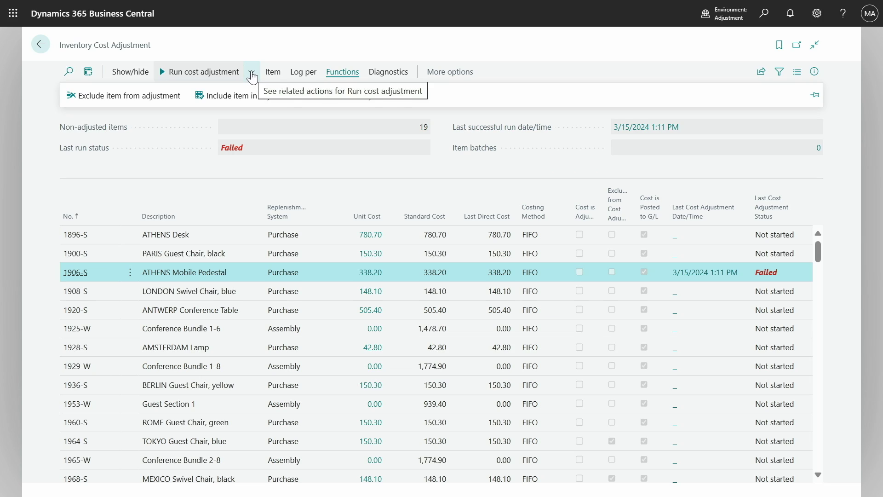
Add a cost adjustment batch covering All items
{"action": "left_click", "coordinate": [252, 73]}
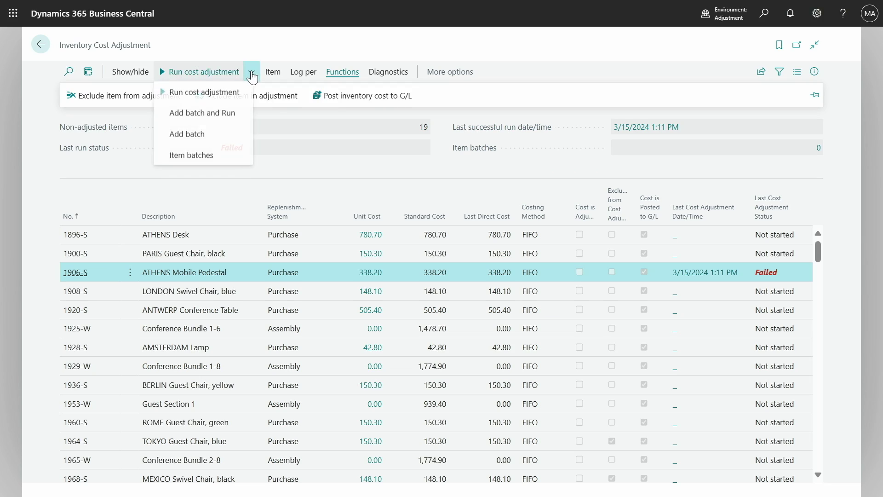
{"action": "left_click", "coordinate": [211, 136]}
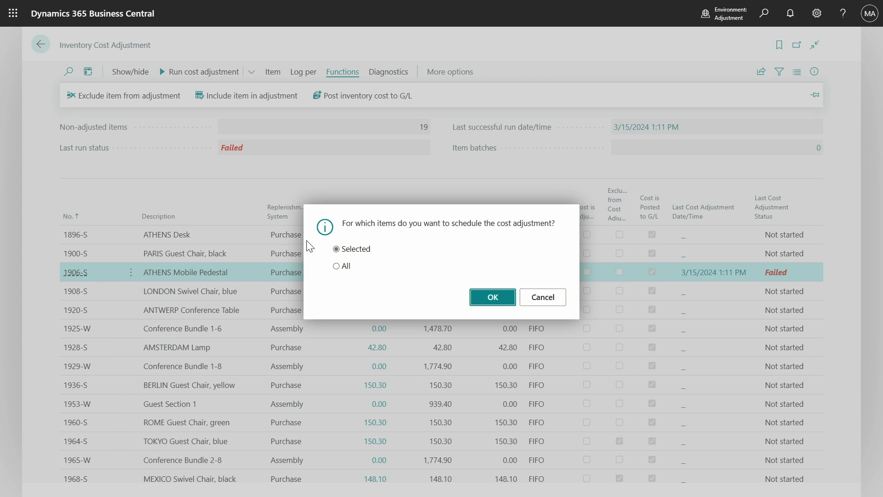
{"action": "left_click", "coordinate": [348, 268]}
{"action": "left_click", "coordinate": [489, 297]}
Run the item batch, refresh the results, and close Item Batches
{"action": "left_click", "coordinate": [818, 148]}
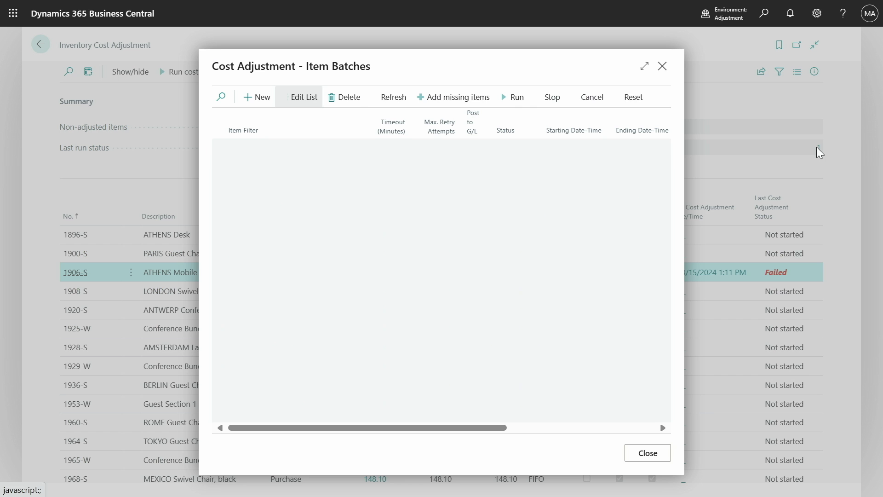
{"action": "left_click", "coordinate": [516, 99]}
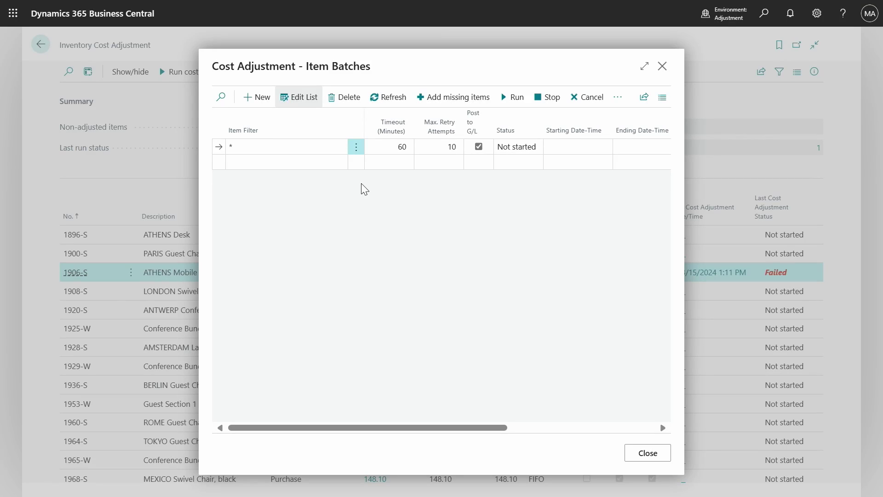
{"action": "left_click", "coordinate": [393, 107]}
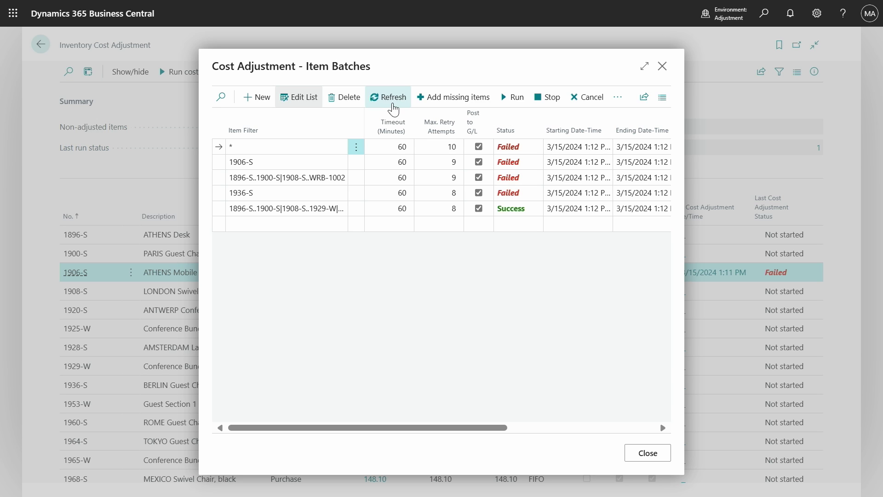
{"action": "left_click", "coordinate": [664, 72]}
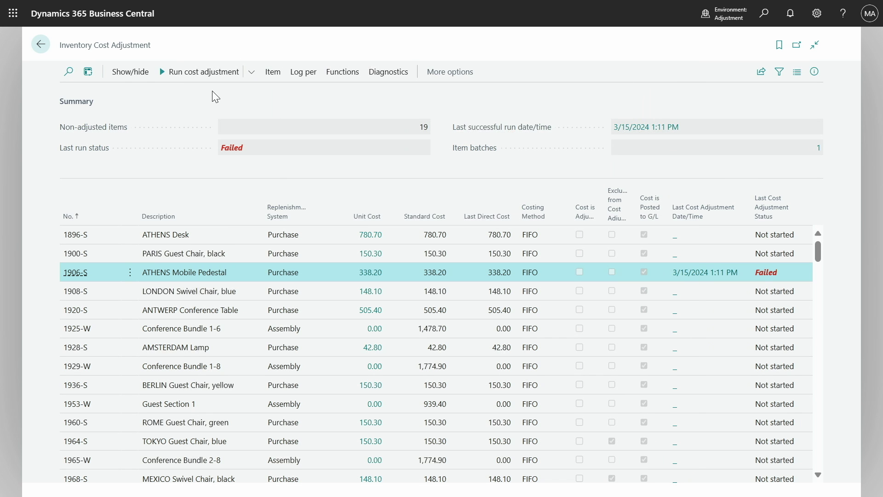
Filter the list to the 5 non-adjusted items, then open the Item Batches list
{"action": "left_click", "coordinate": [132, 74]}
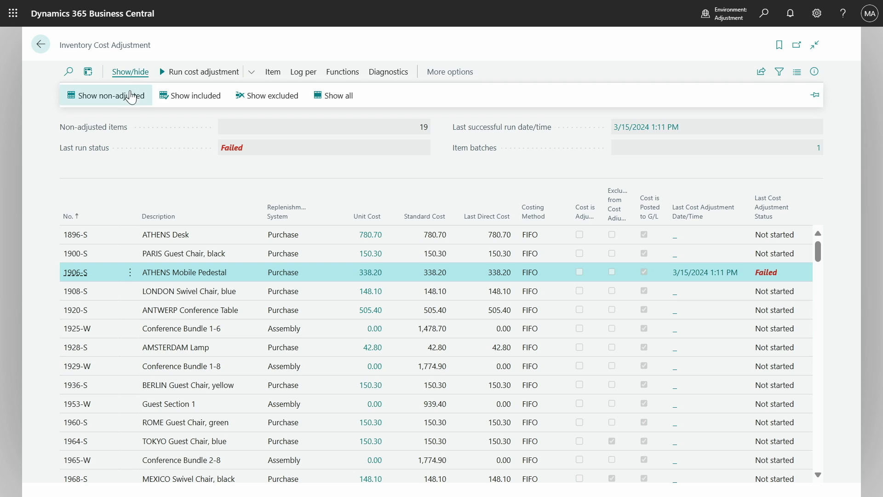
{"action": "left_click", "coordinate": [131, 95]}
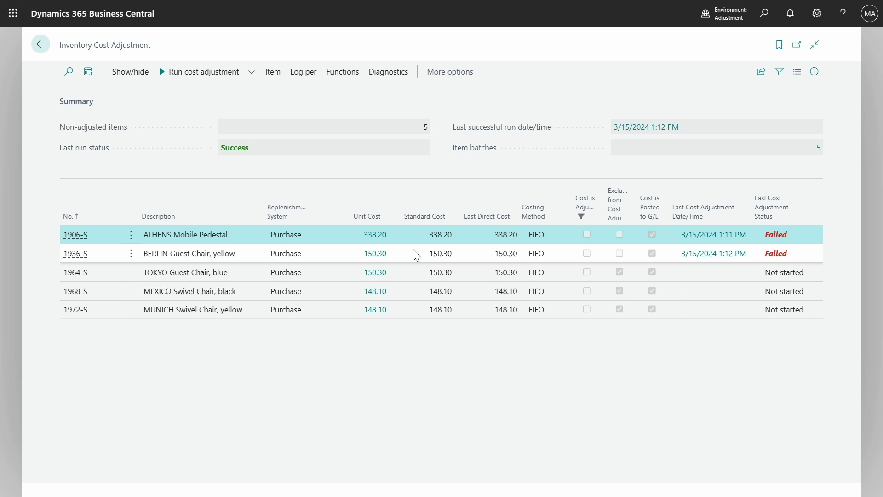
{"action": "left_click", "coordinate": [248, 77]}
{"action": "left_click", "coordinate": [226, 156]}
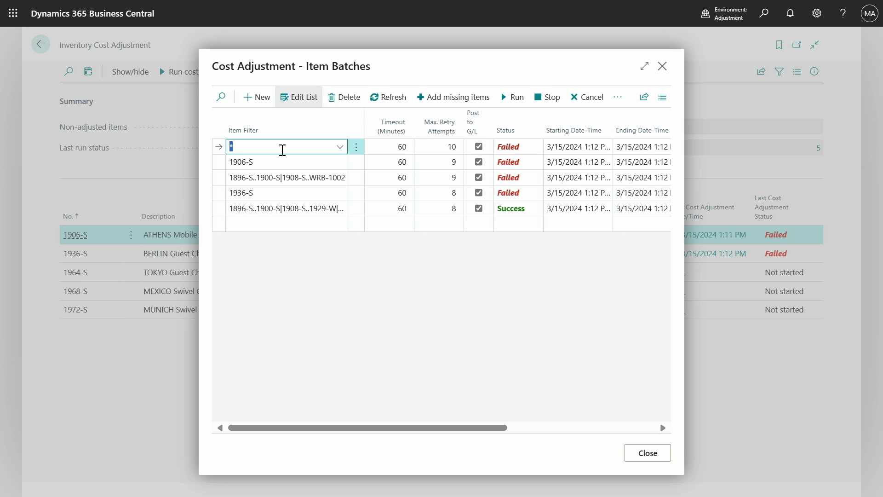
Inspect the 1906-S item batch, close Item Batches, and show the Functions actions
{"action": "left_click", "coordinate": [273, 162]}
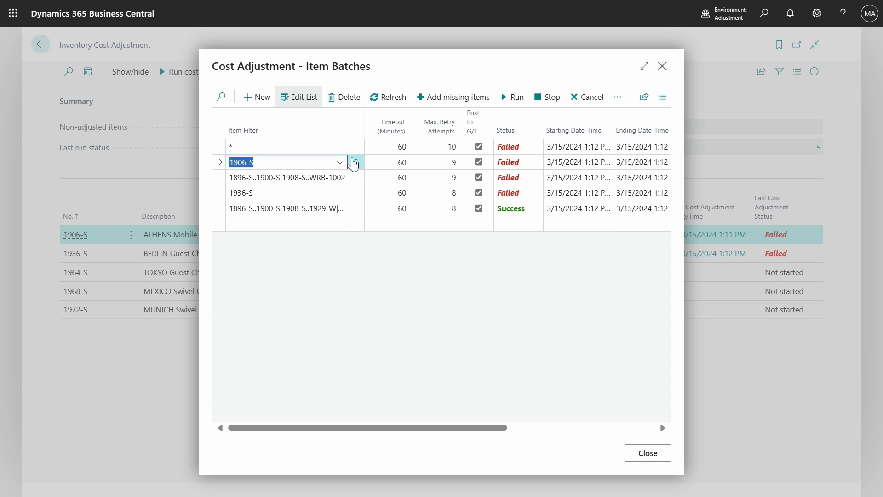
{"action": "mouse_move", "coordinate": [447, 140]}
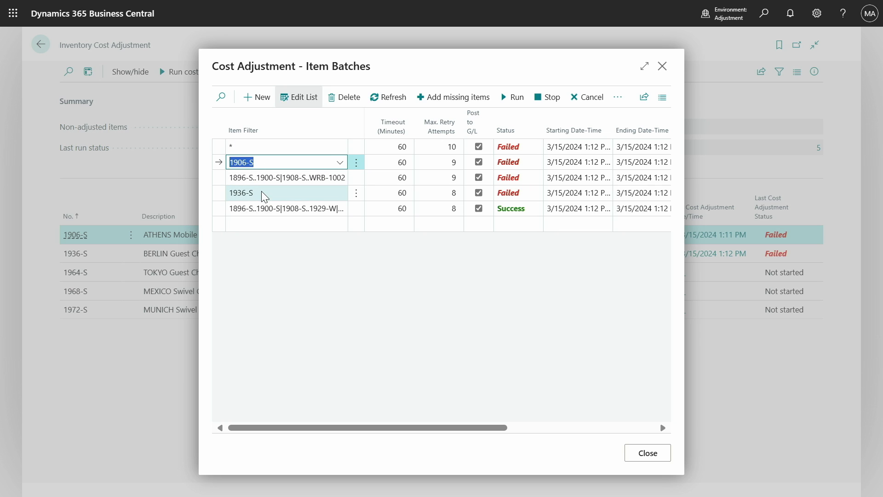
{"action": "key", "text": "Escape"}
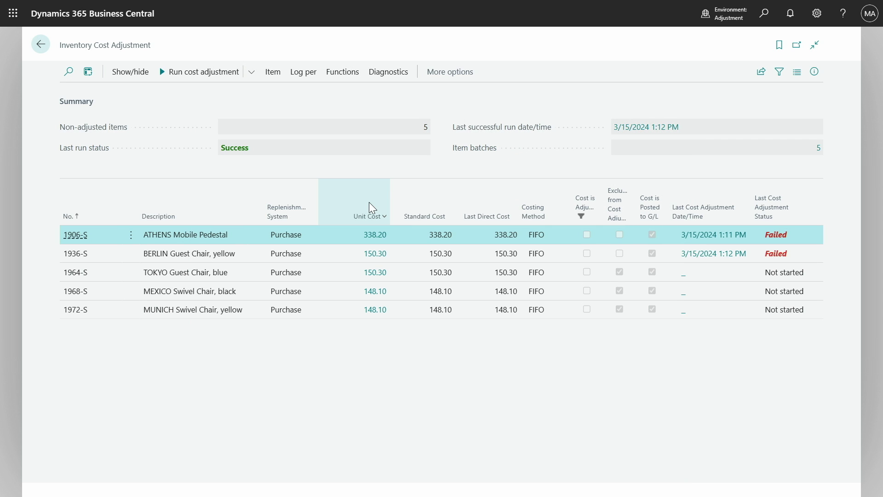
{"action": "left_click", "coordinate": [347, 75]}
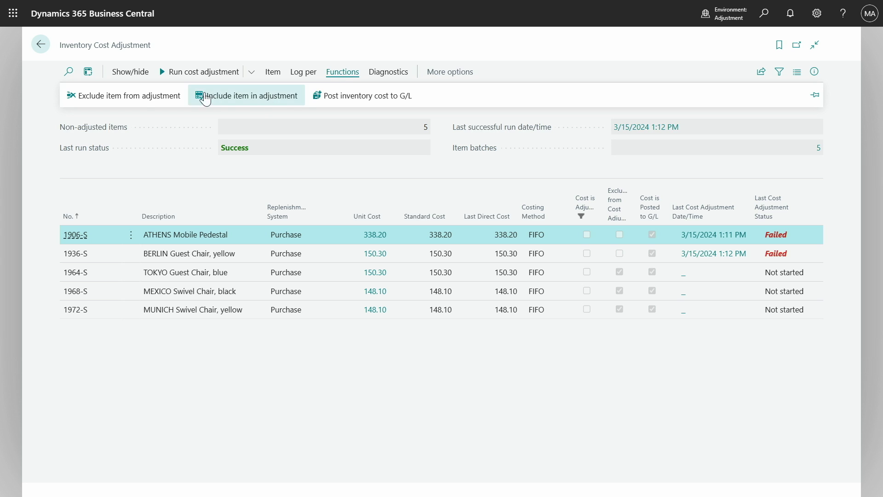